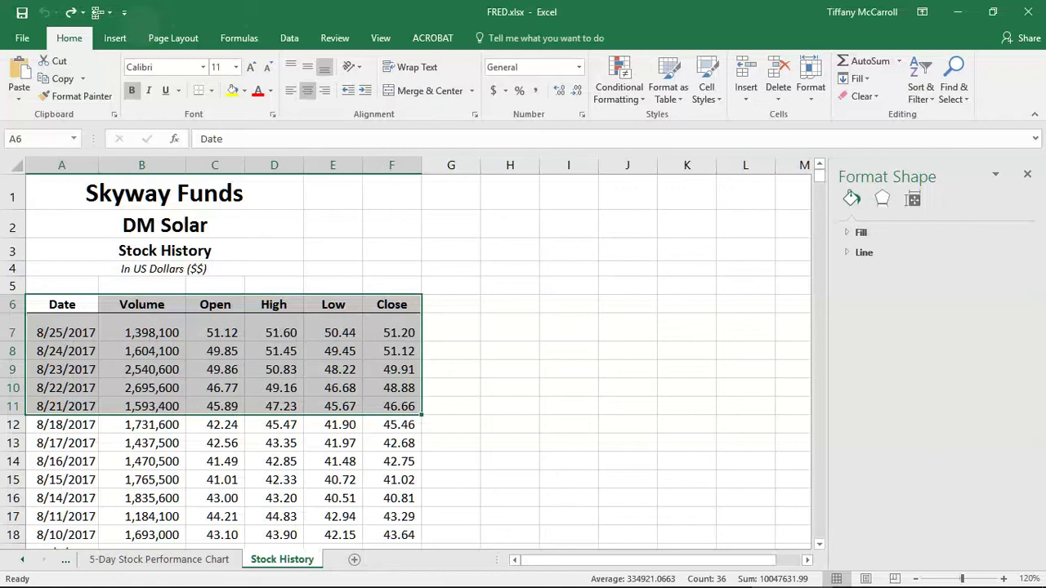
Insert a Volume-Open-High-Low-Close stock chart for the 8/21–8/25/2017 data through Recommended Charts.
click(115, 38)
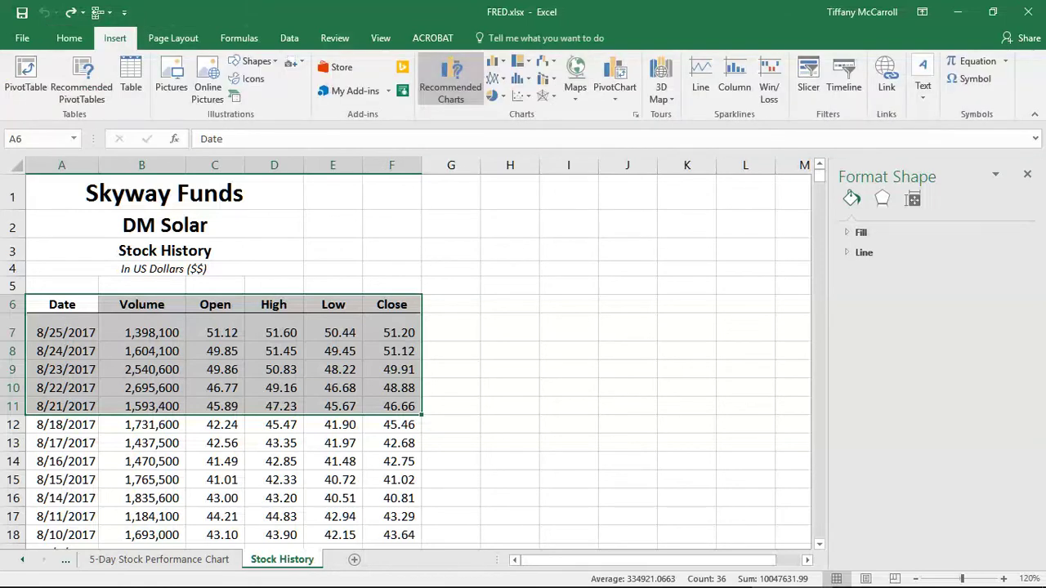
click(450, 80)
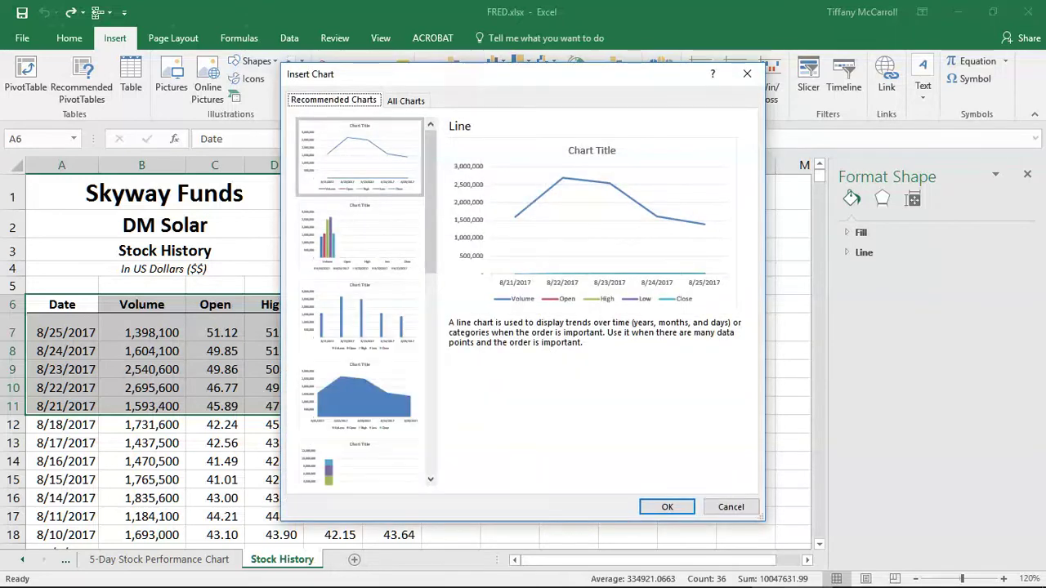
click(405, 100)
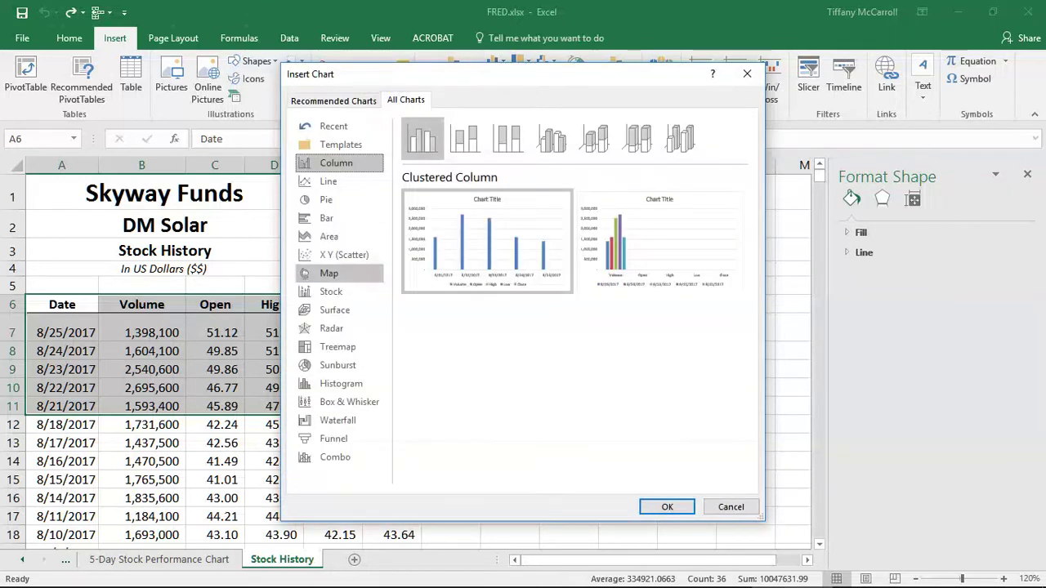
click(331, 291)
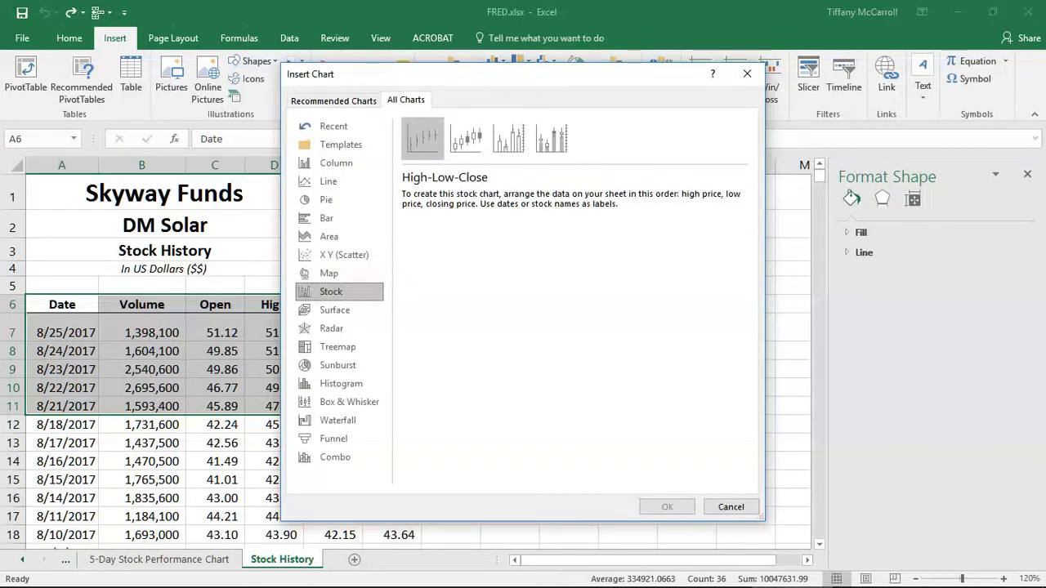
click(551, 139)
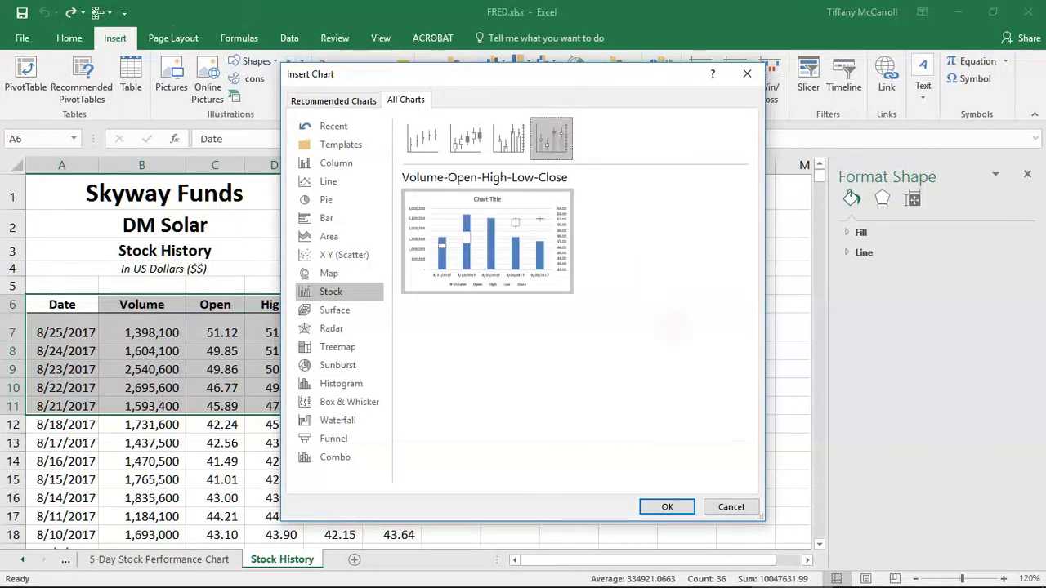
click(667, 506)
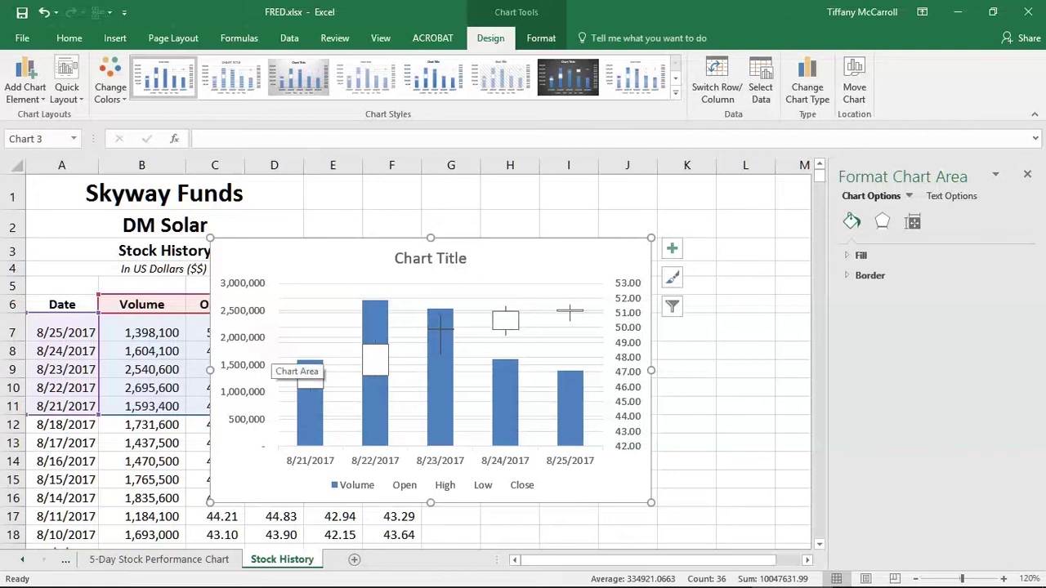
Start a stray cell entry reading '8'.
text(8)
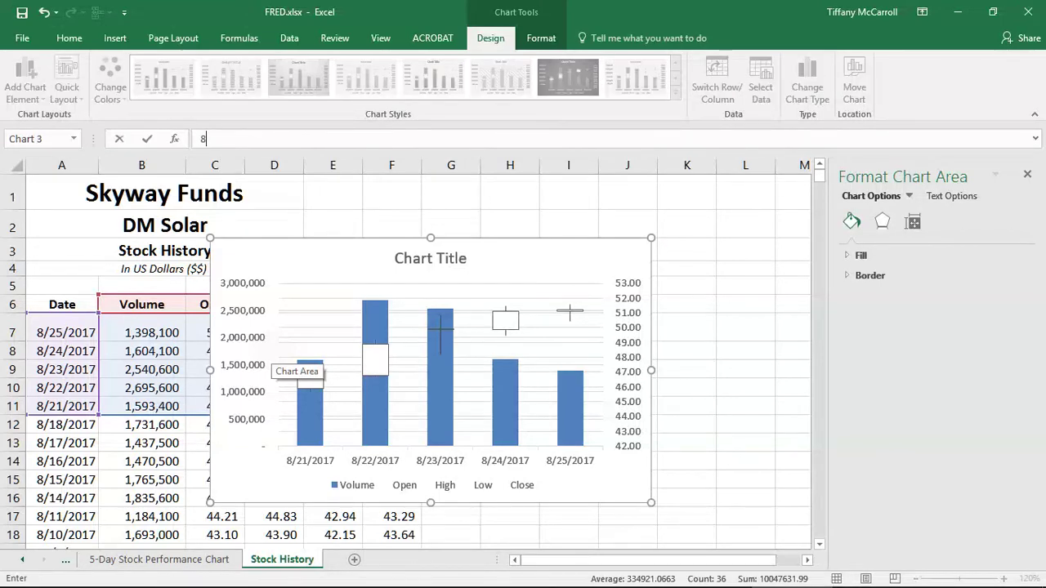
key(ctrl+Page_Up)
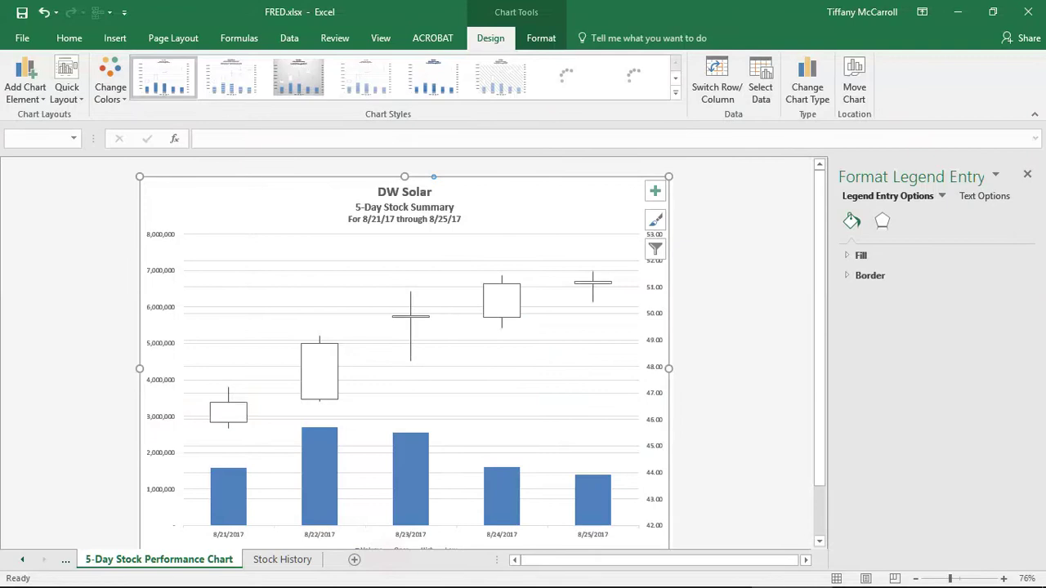
click(405, 204)
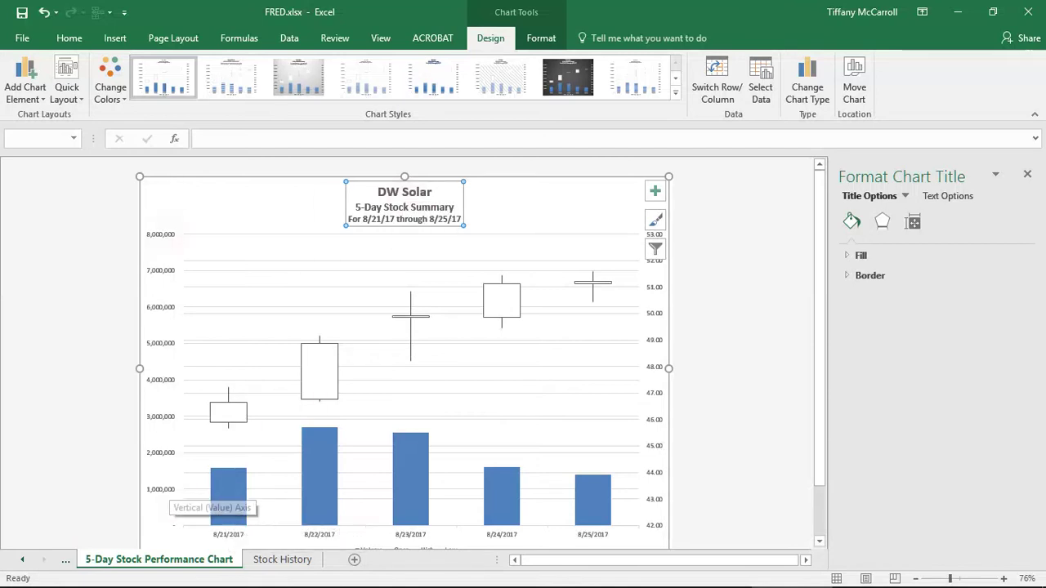
click(159, 360)
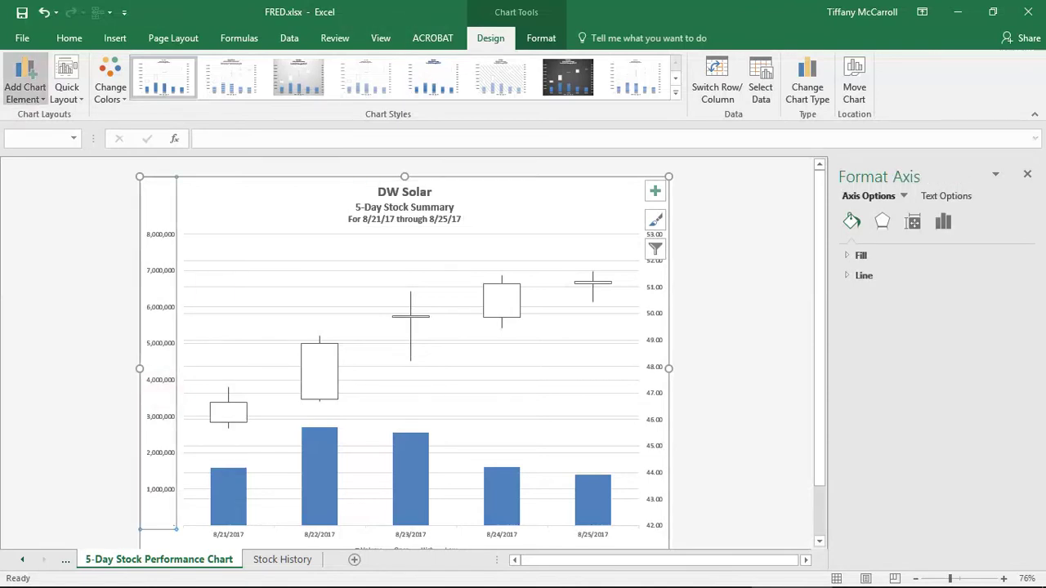
Add a primary horizontal axis title below the chart's date axis.
click(25, 82)
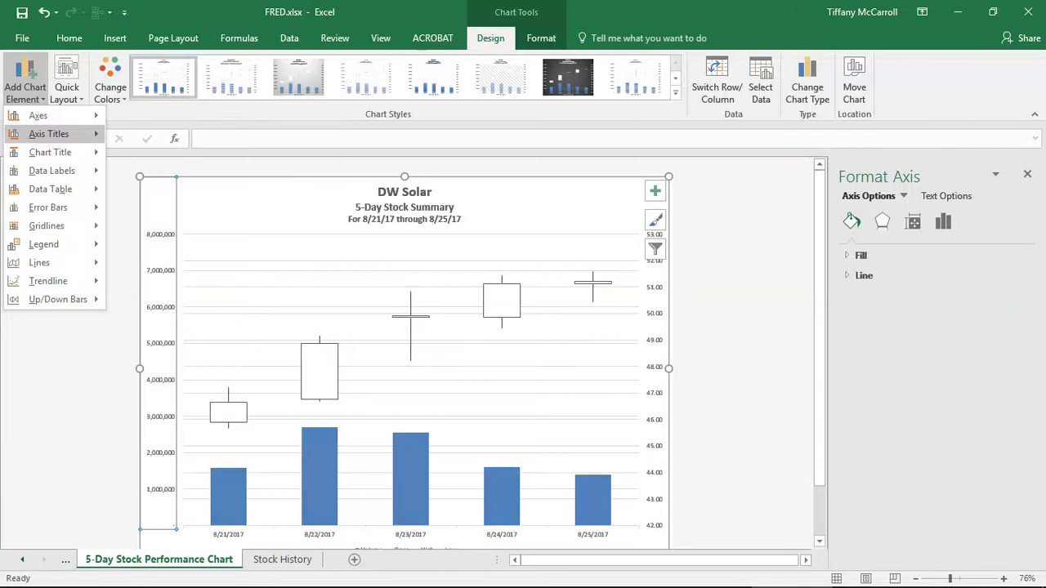
mouse_move(49, 133)
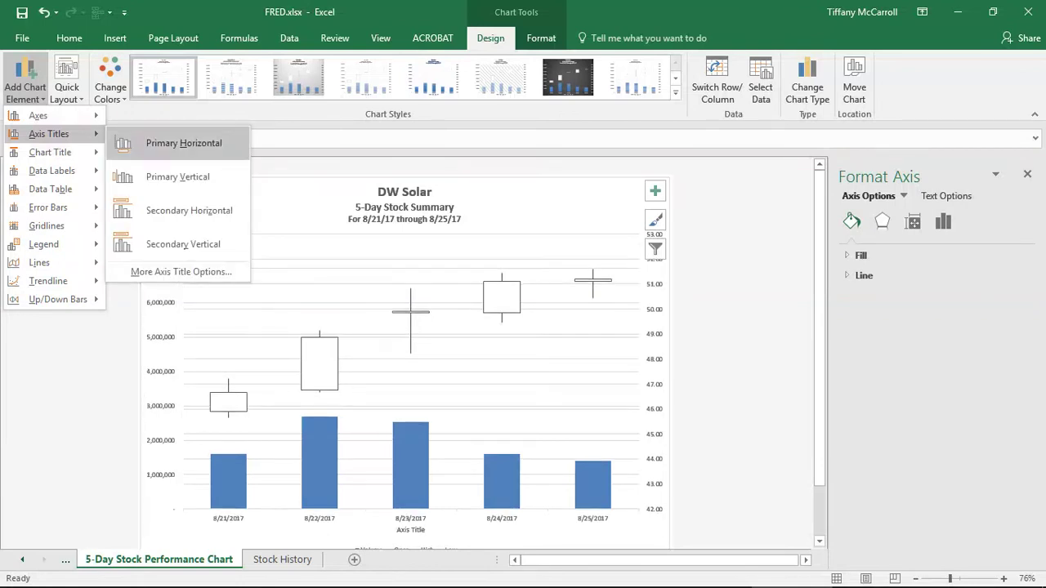
click(183, 143)
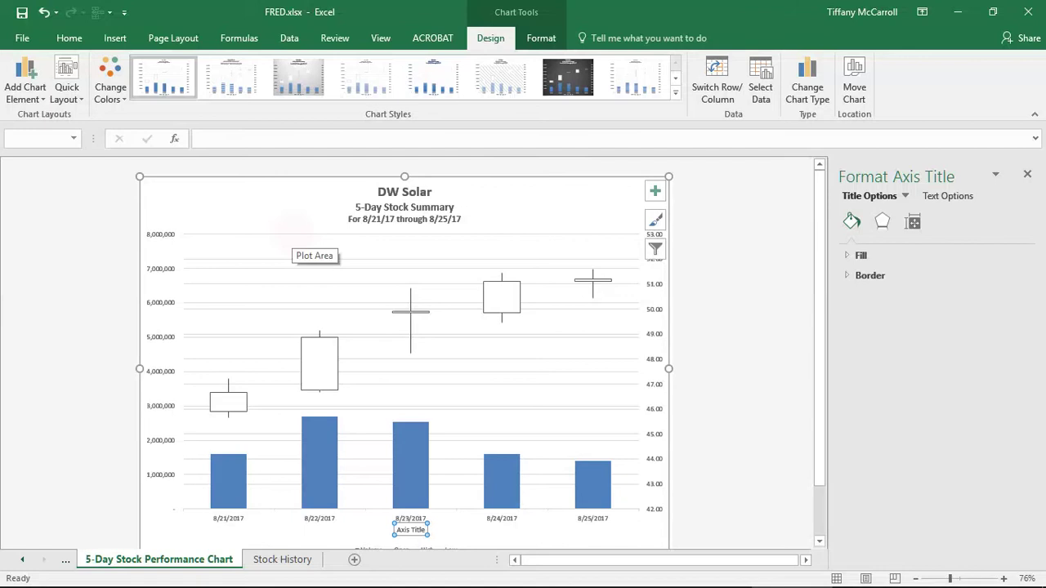
click(654, 190)
key(Escape)
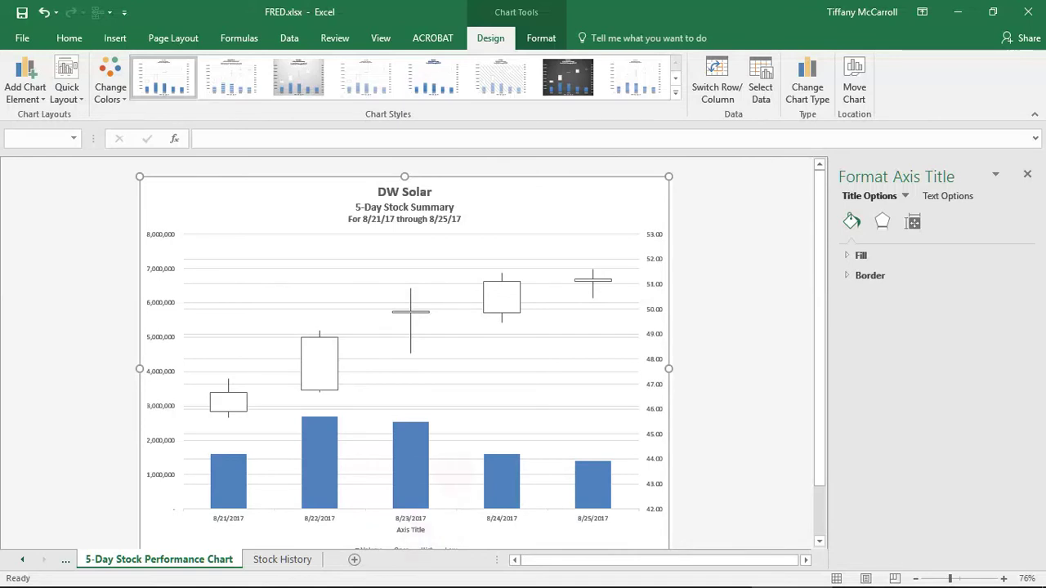
mouse_move(412, 464)
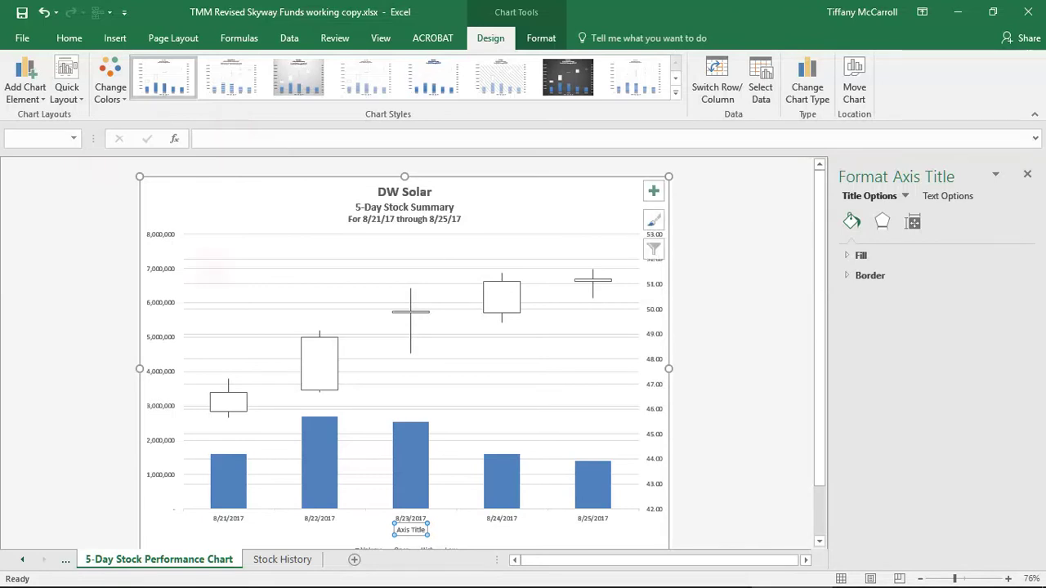
key(Escape)
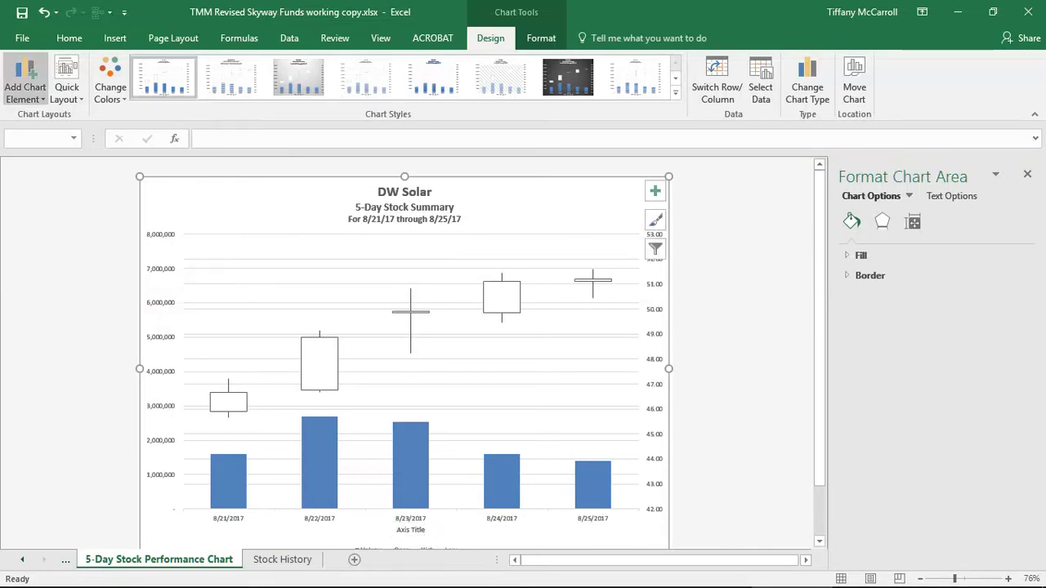
click(25, 78)
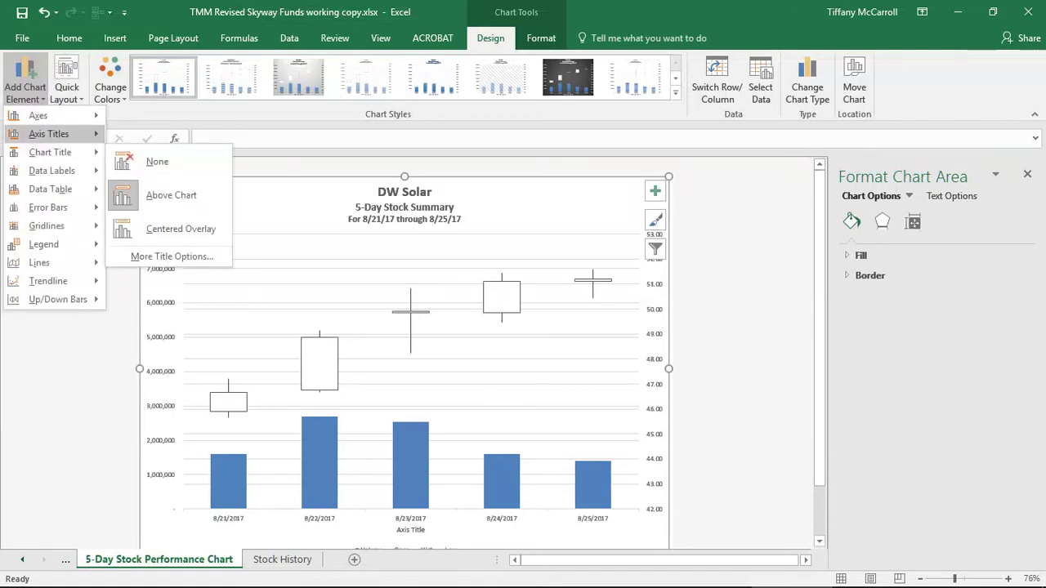
mouse_move(49, 134)
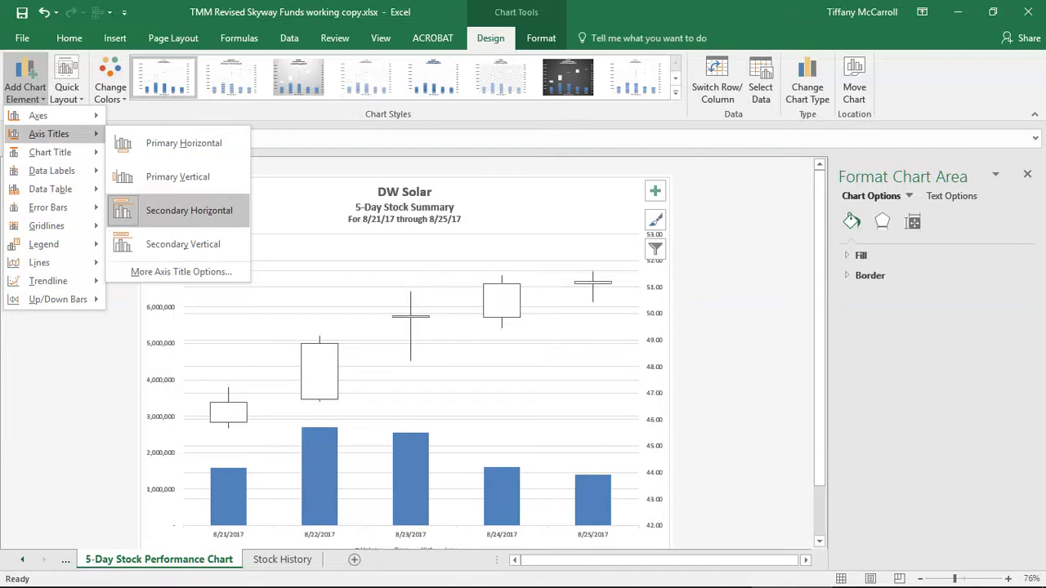
key(Escape)
key(Escape)
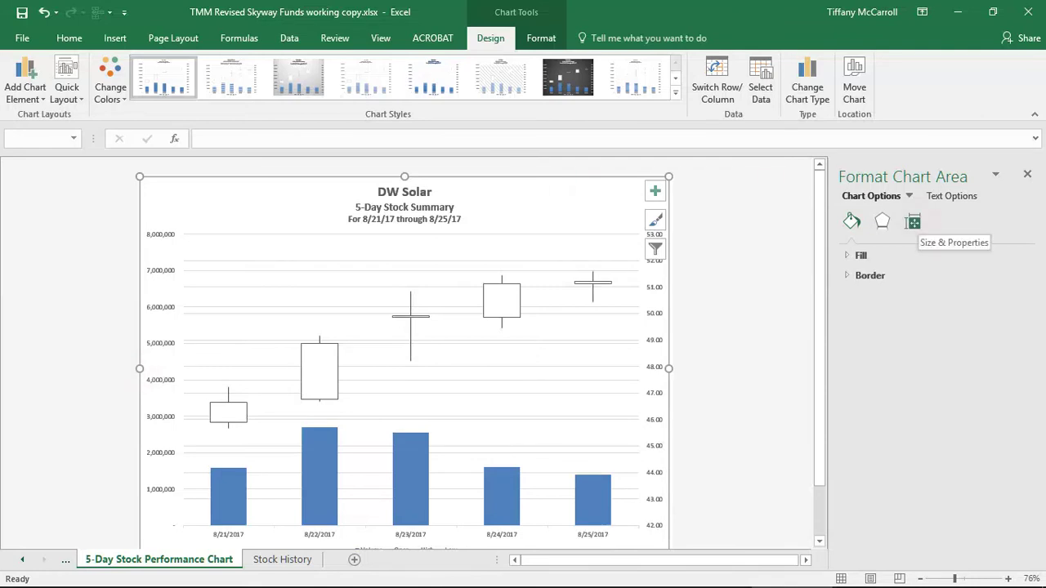
Expand the chart's Size settings and select the left value axis.
click(913, 223)
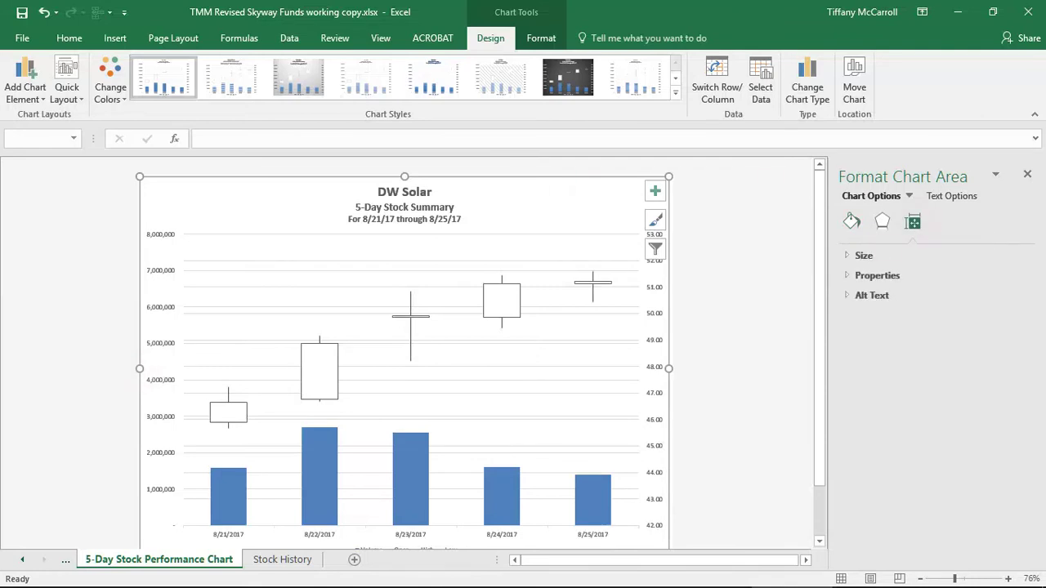
click(863, 255)
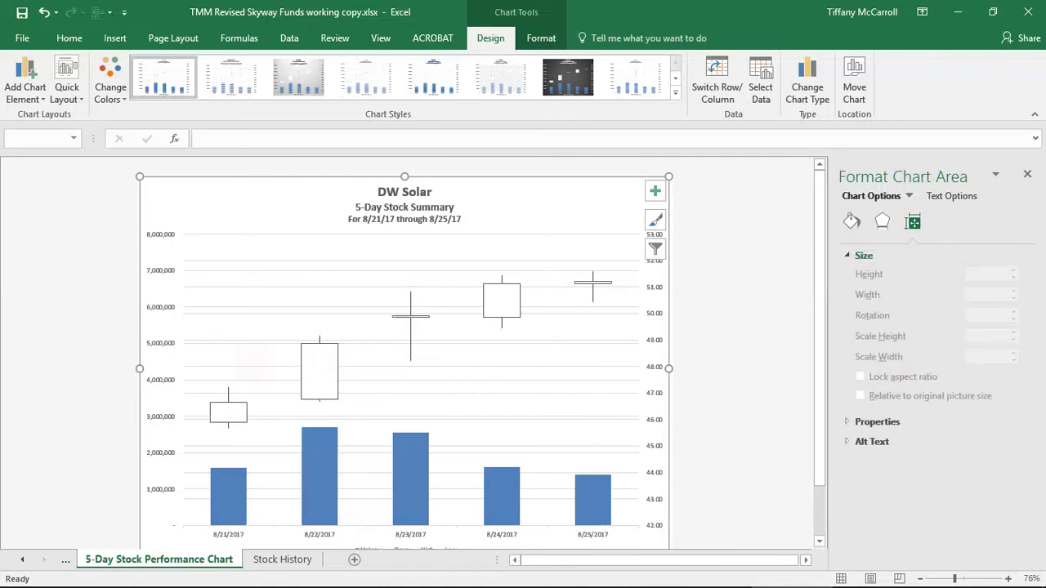
click(161, 346)
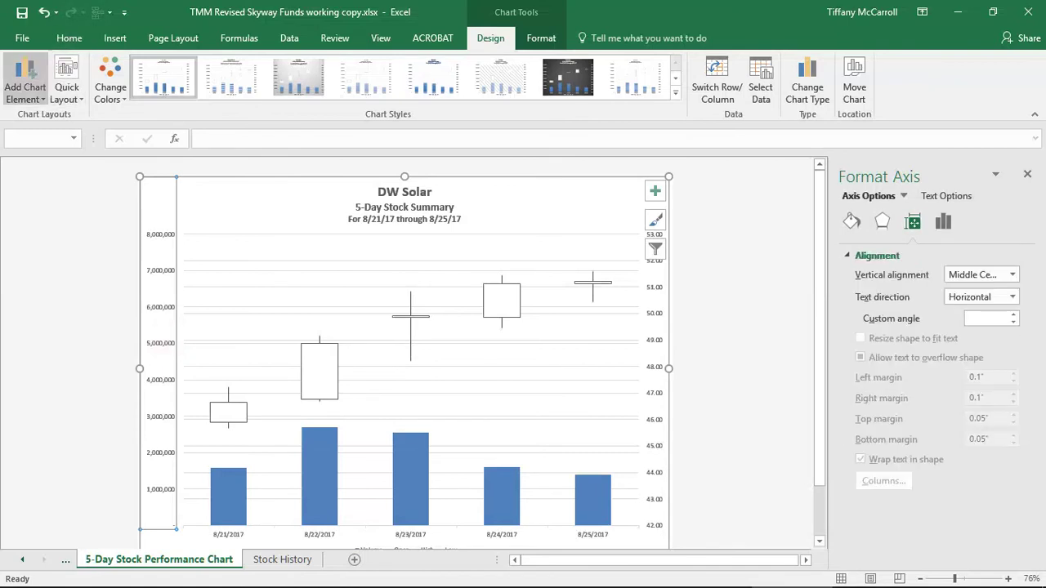
click(25, 78)
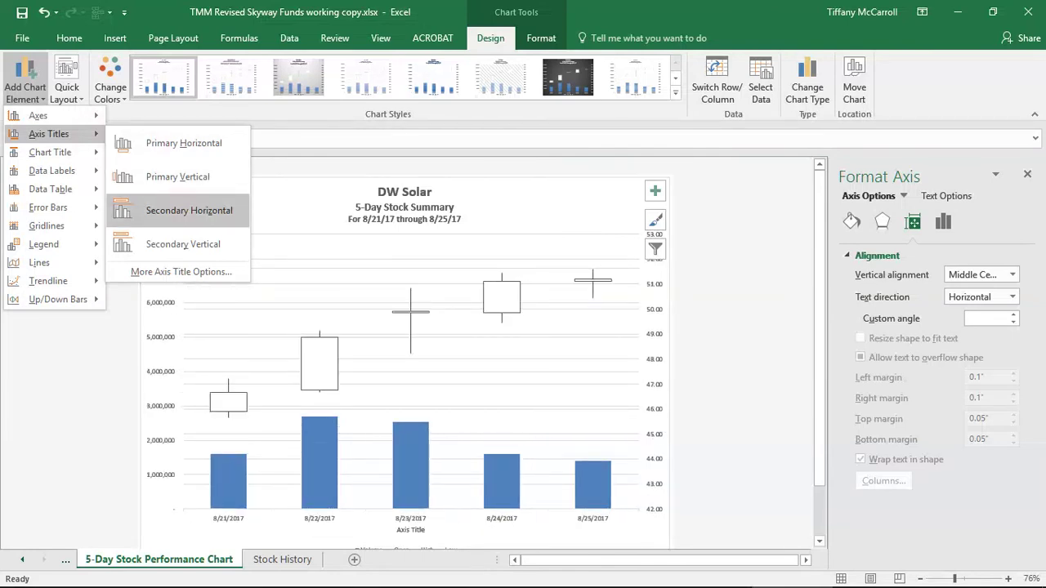
Add an axis title below the dates, then undo it and return to the Axis Titles choices.
click(181, 211)
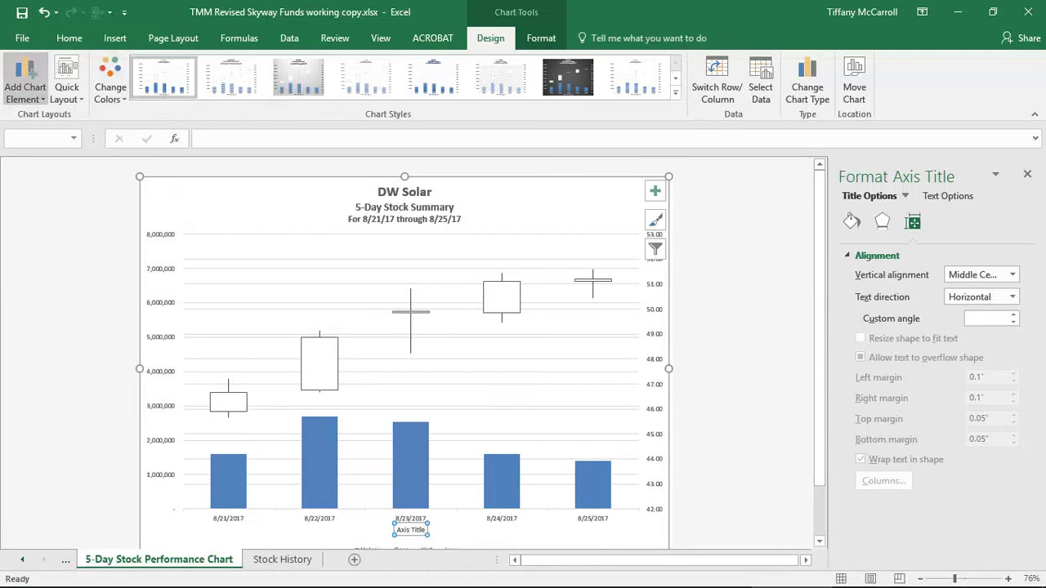
click(44, 12)
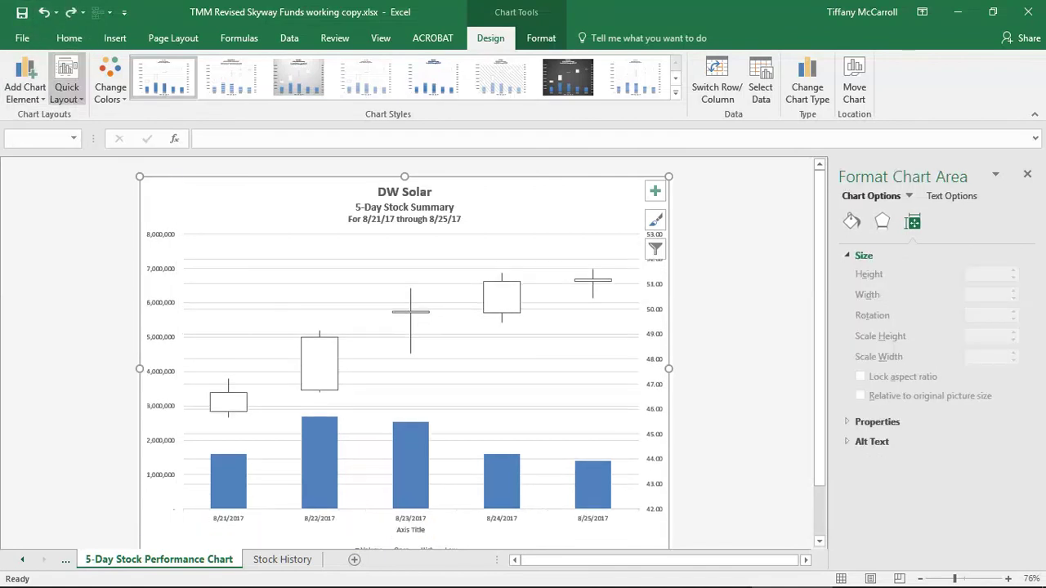
click(24, 82)
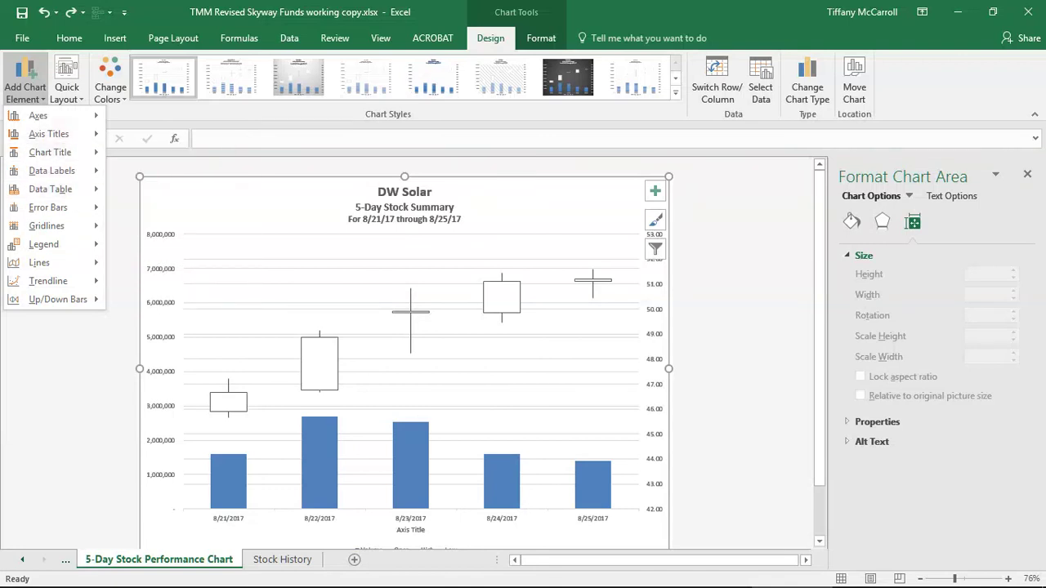
mouse_move(65, 134)
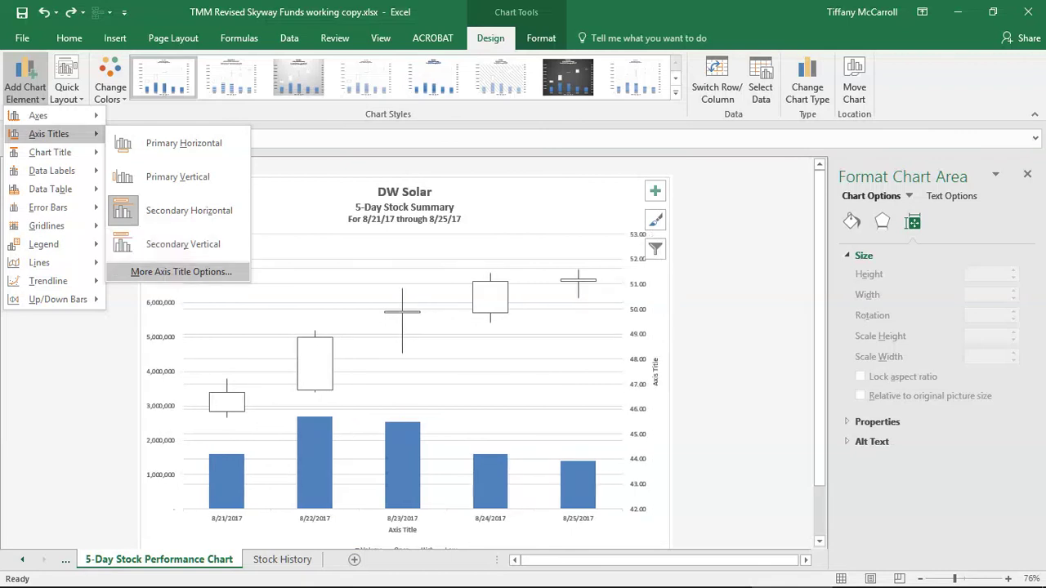
Open More Axis Title Options, then undo to remove the title under the dates.
click(180, 271)
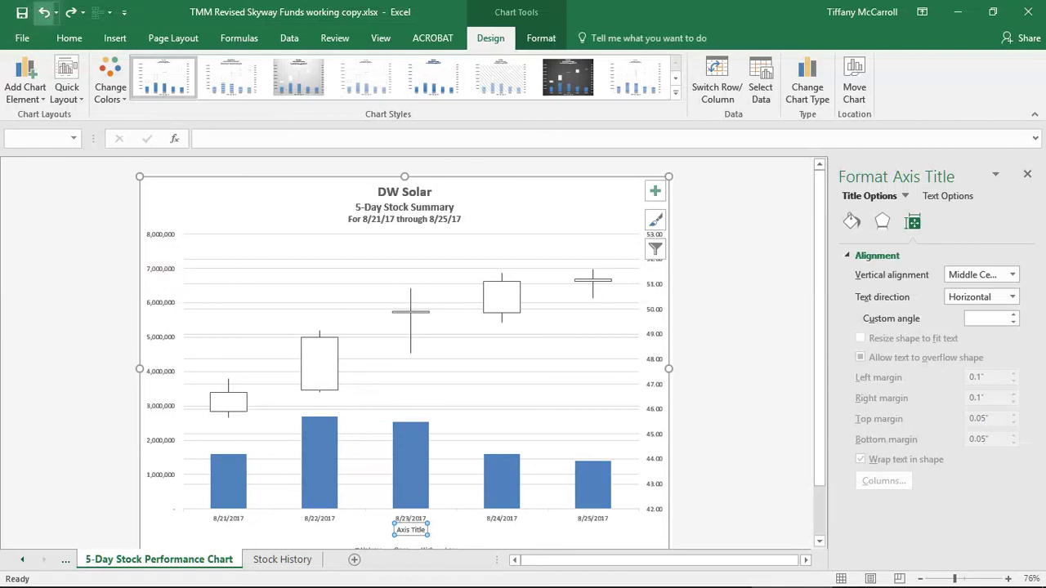
click(44, 13)
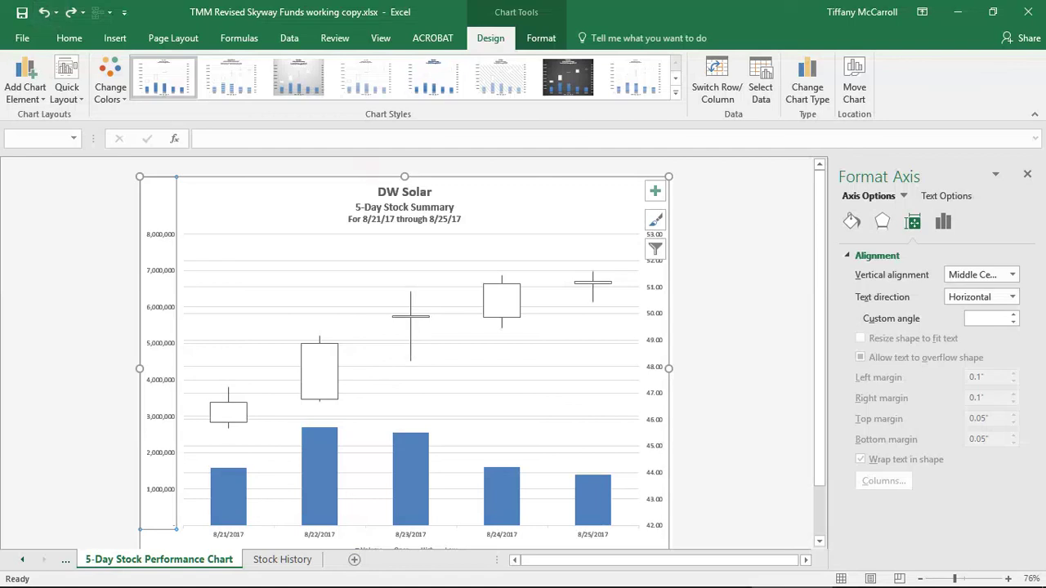
Delete the Volume, Open, High, Low legend beneath the stock chart.
scroll(482, 351, down, 2)
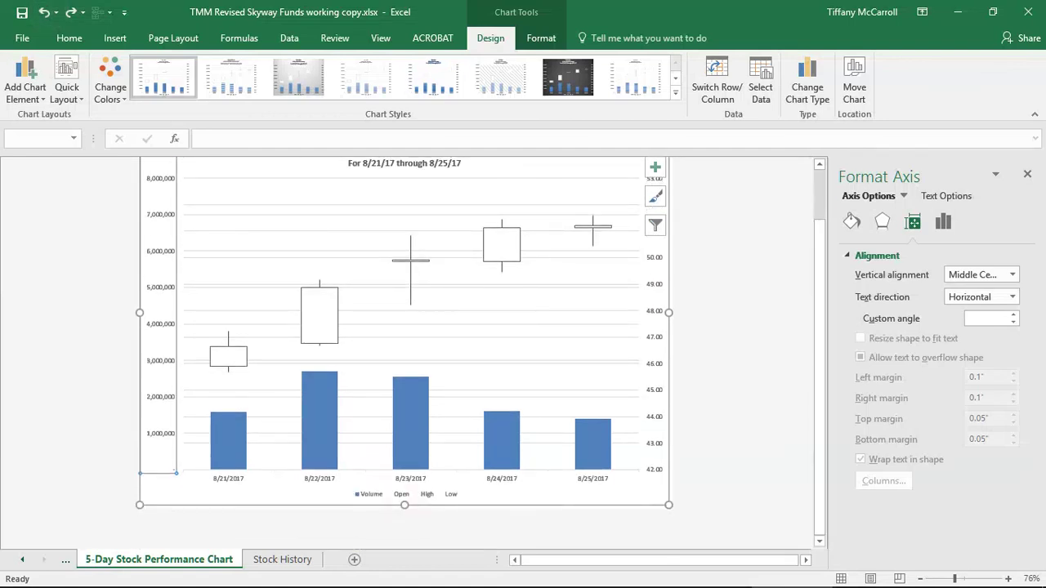
click(402, 494)
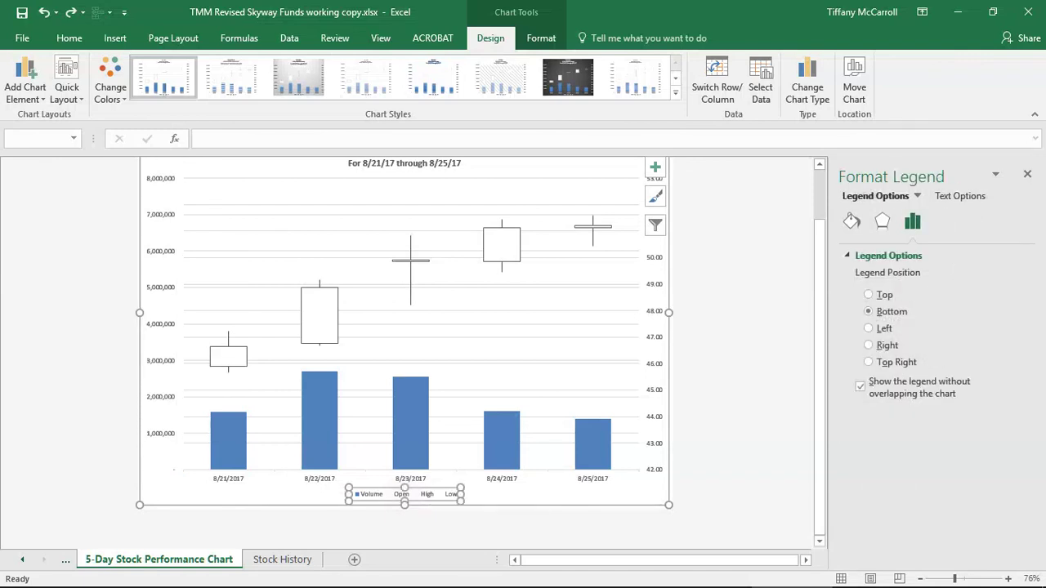
key(Delete)
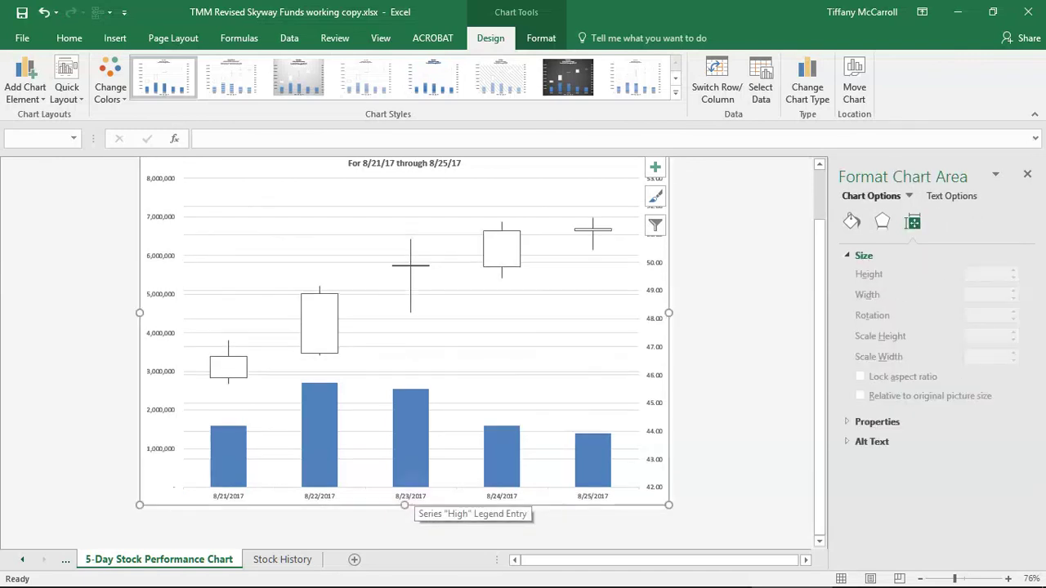